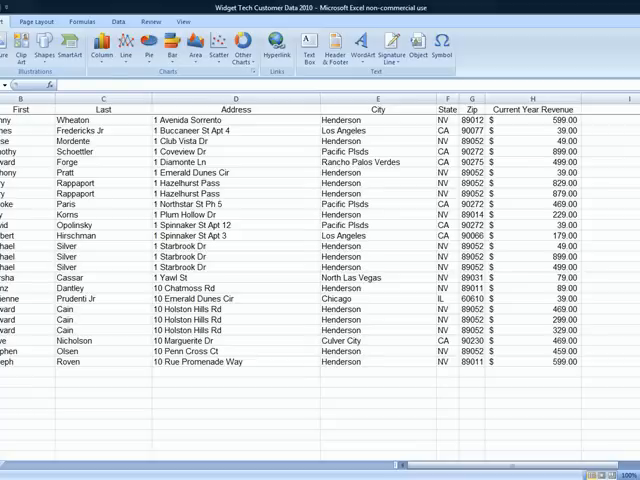
left_click(190, 380)
left_click(3, 246)
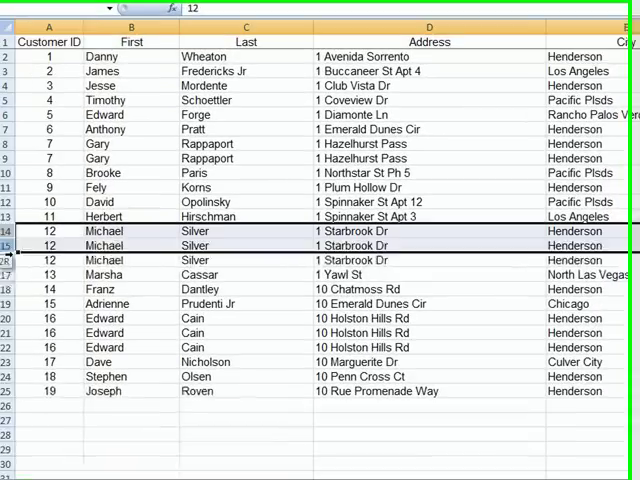
left_click_drag(5, 254, 10, 262)
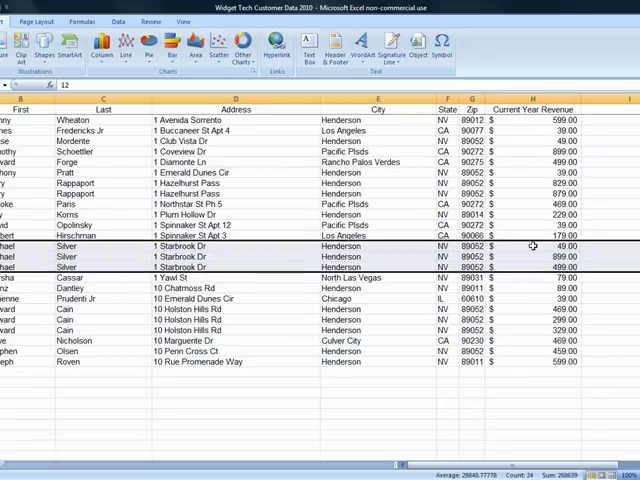
left_click_drag(533, 246, 10, 267)
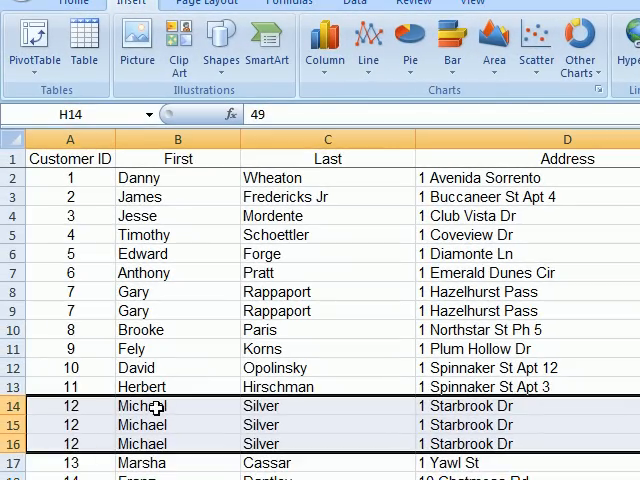
left_click_drag(155, 407, 344, 411)
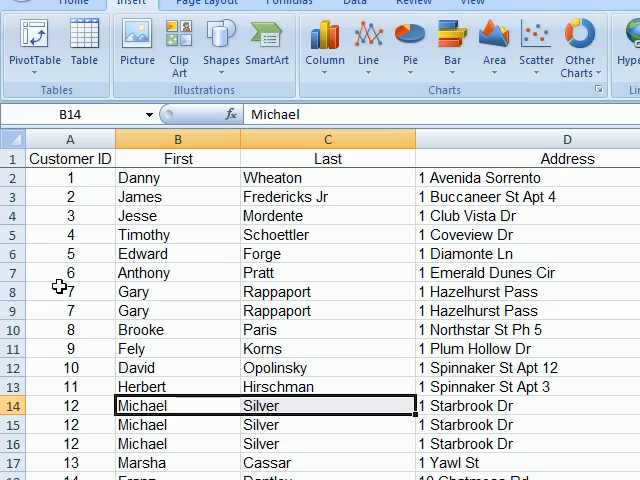
left_click(11, 292)
left_click_drag(10, 293, 11, 311)
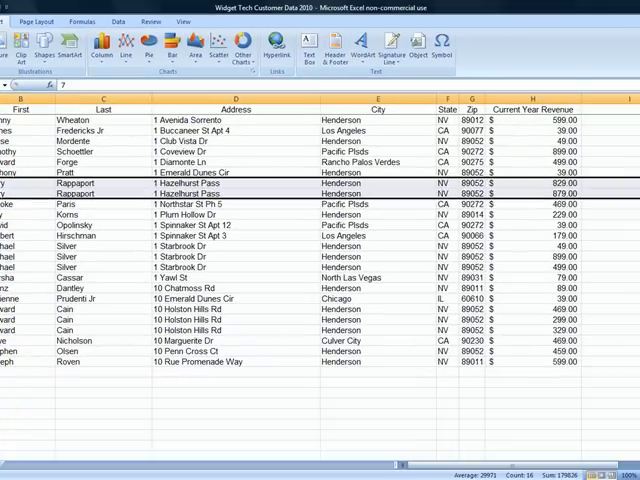
left_click_drag(6, 309, 6, 330)
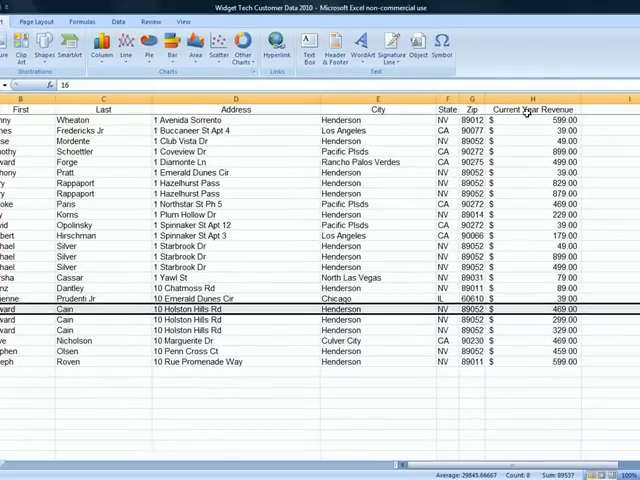
Select data columns A:H and insert a PivotTable on a new worksheet
left_click(533, 109)
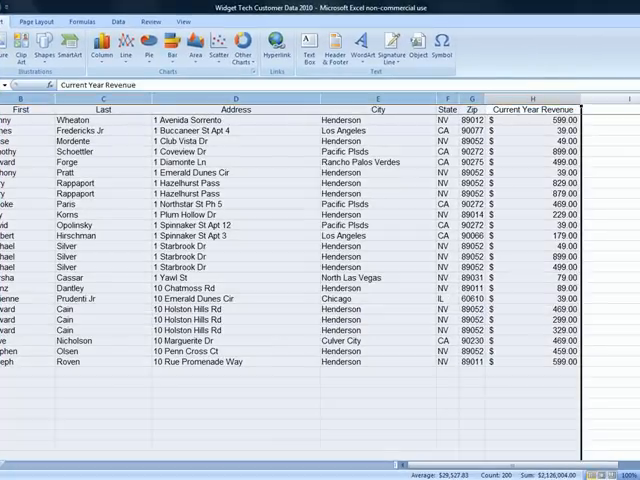
left_click(562, 141)
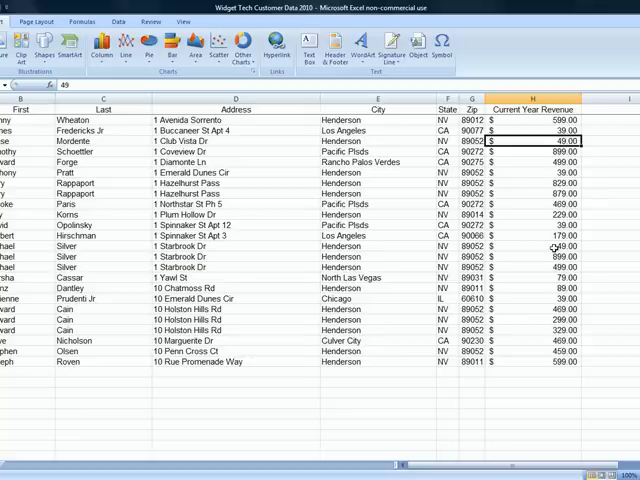
left_click_drag(557, 246, 565, 267)
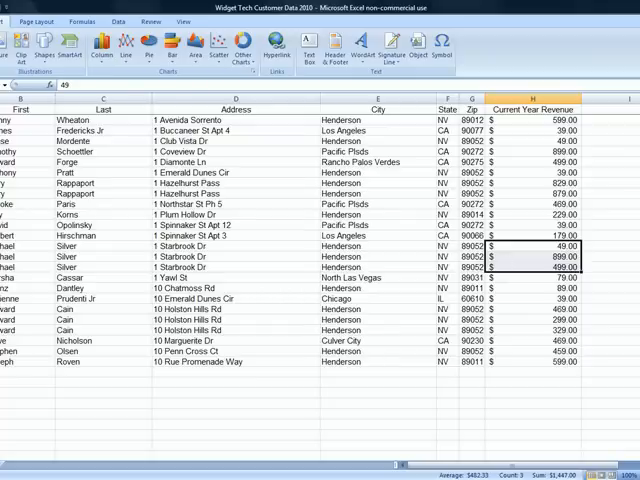
key("shift+space")
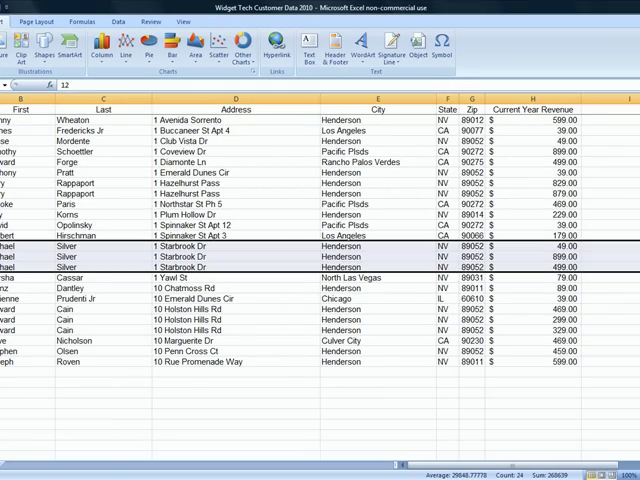
key("ctrl+space")
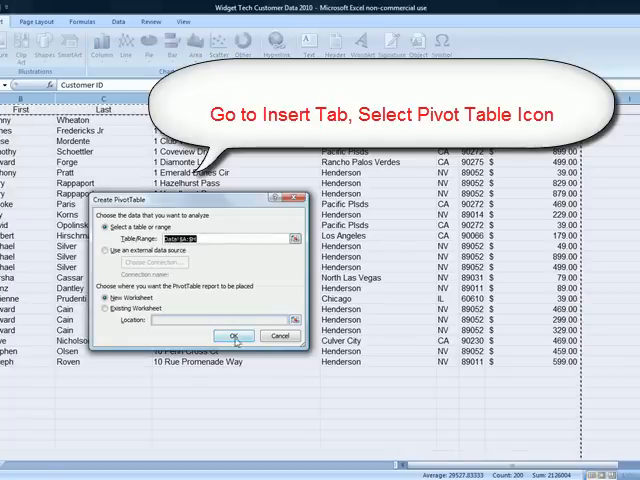
left_click(232, 337)
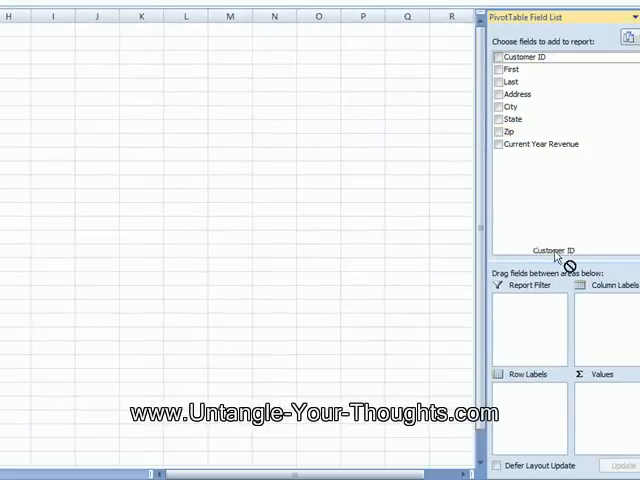
Add Customer ID, First, Last, Address, City, State and Zip as nested row labels
left_click_drag(545, 57, 536, 410)
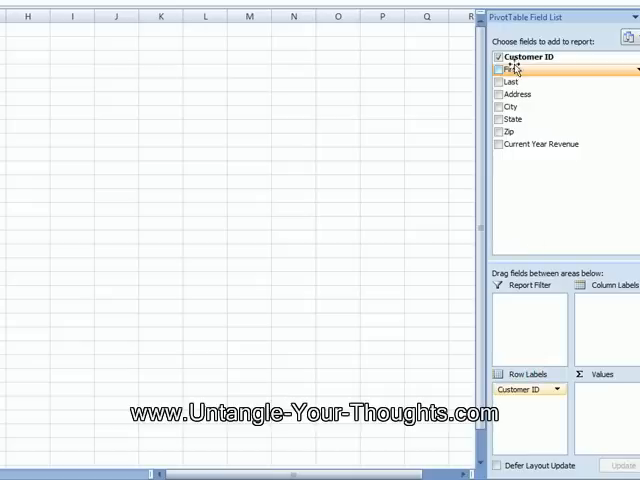
mouse_move(512, 69)
left_mouse_down()
mouse_move(522, 102)
mouse_move(530, 405)
left_mouse_up()
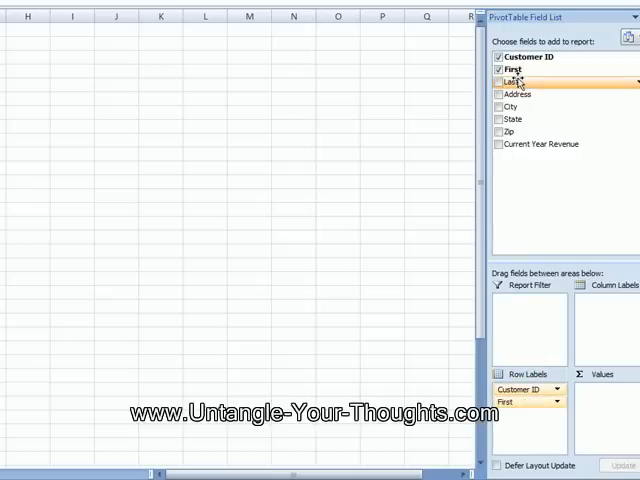
left_click_drag(517, 84, 530, 420)
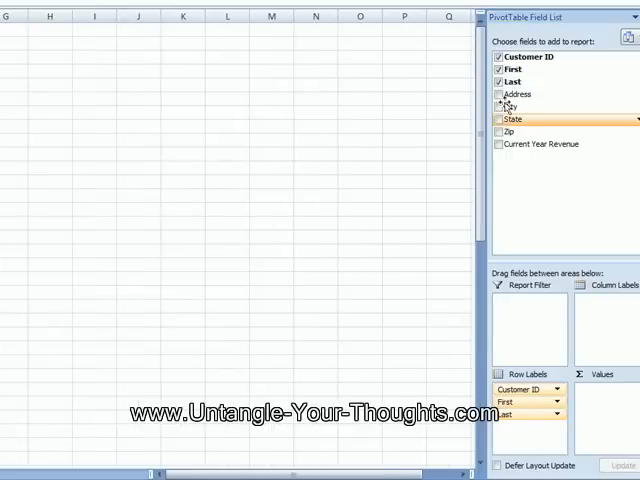
left_click_drag(520, 94, 548, 443)
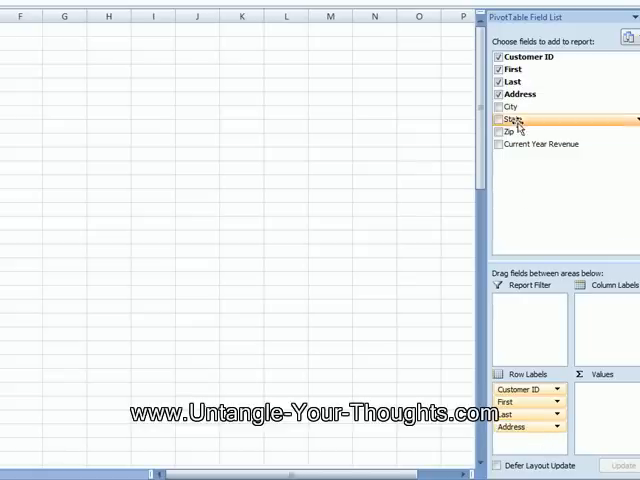
left_click_drag(515, 107, 530, 442)
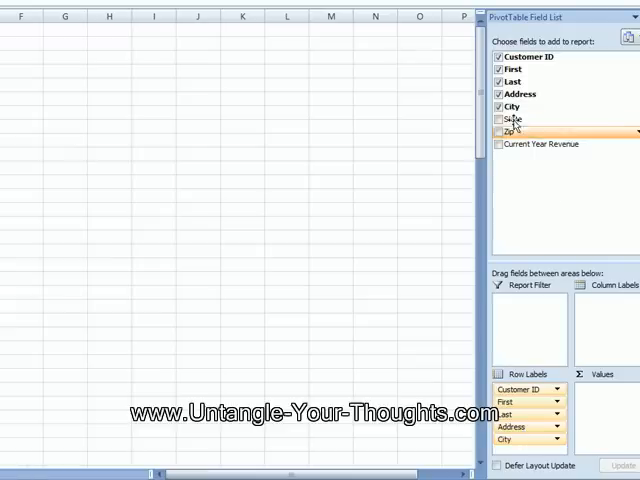
left_click_drag(513, 119, 535, 452)
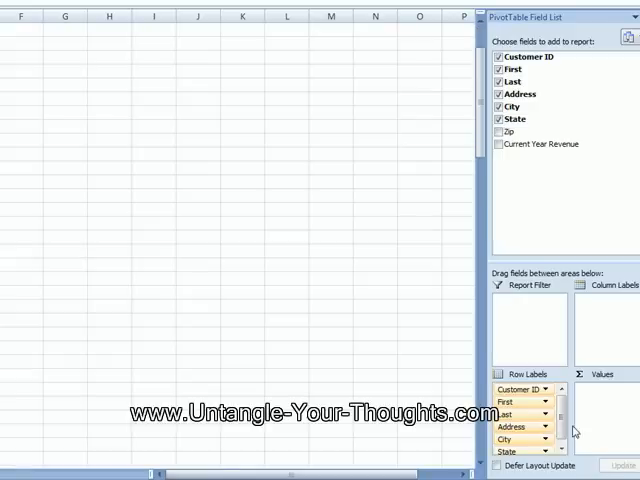
left_click_drag(560, 425, 560, 440)
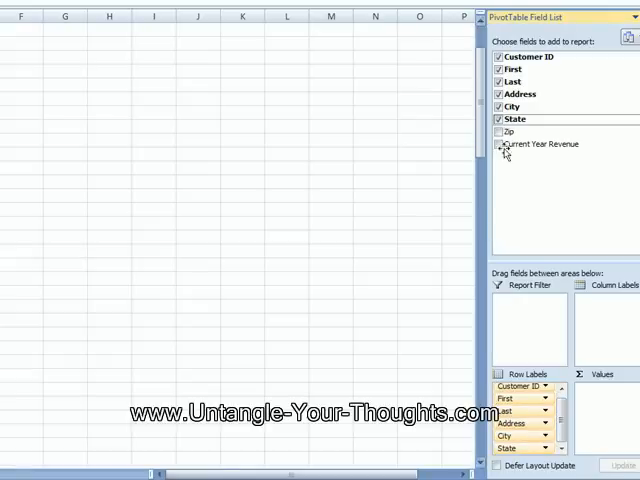
left_click_drag(515, 133, 523, 452)
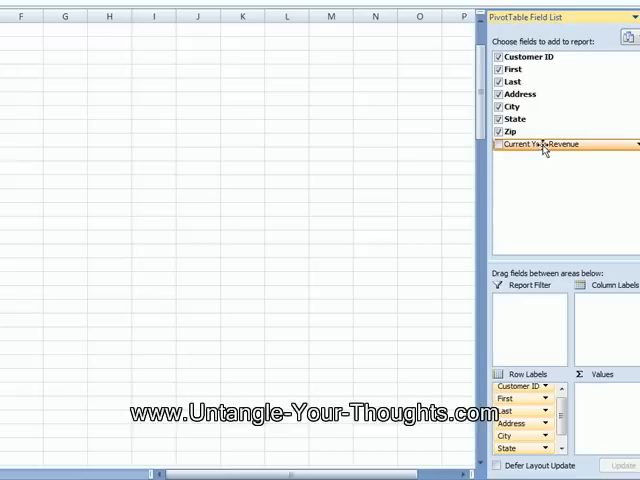
Count Current Year Revenue in the Values area and rename the pivot sheet 'Deduped Data'
left_click_drag(545, 144, 621, 432)
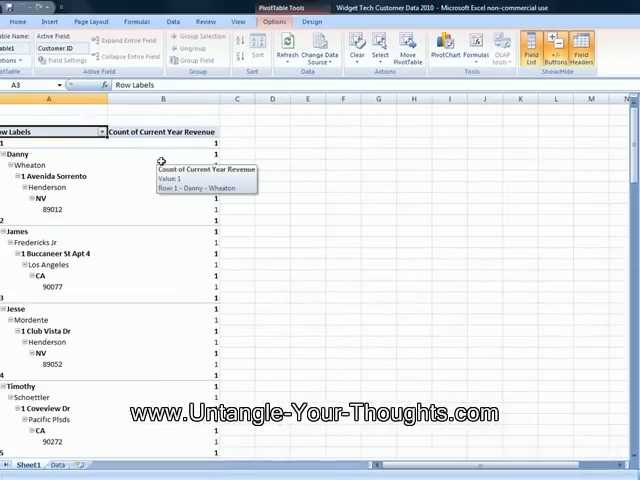
left_click(57, 464)
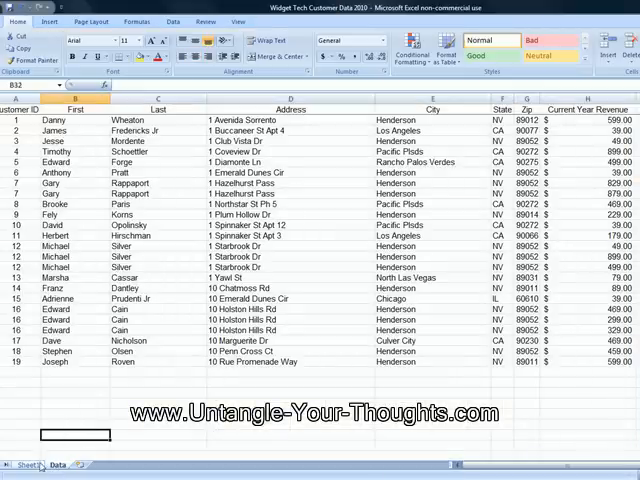
left_click(28, 464)
type("Deduped")
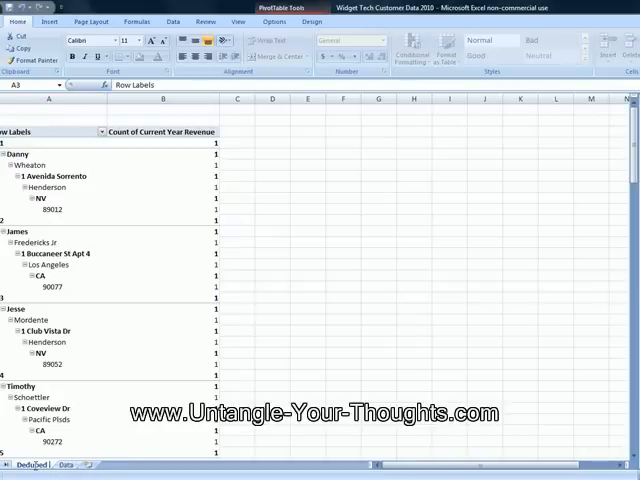
type(" Data")
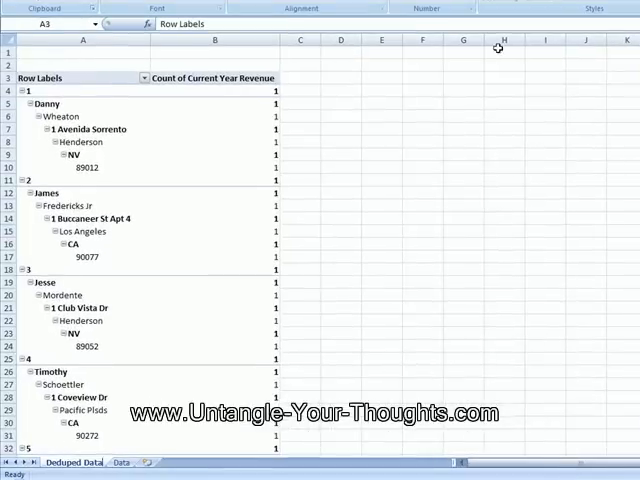
left_click(333, 141)
left_click(158, 167)
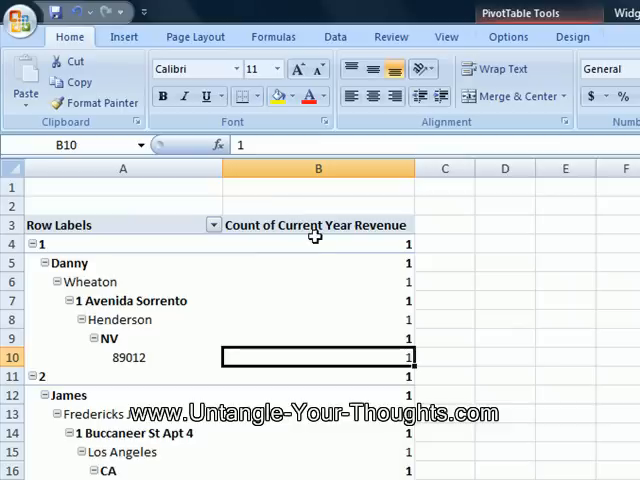
Enable Classic PivotTable layout in PivotTable Options so each field gets its own column
left_click(358, 266)
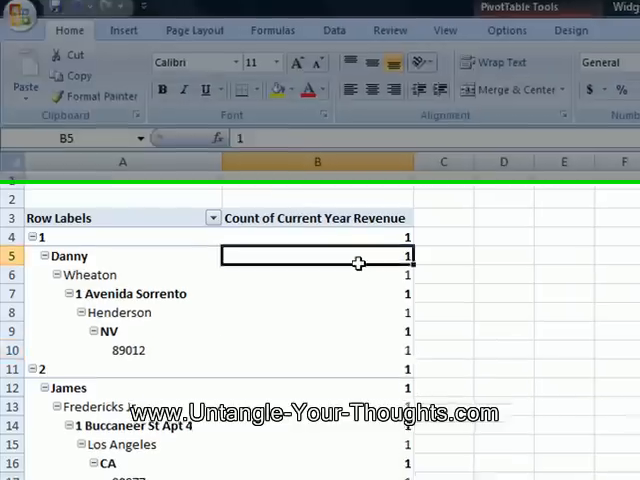
right_click(341, 122)
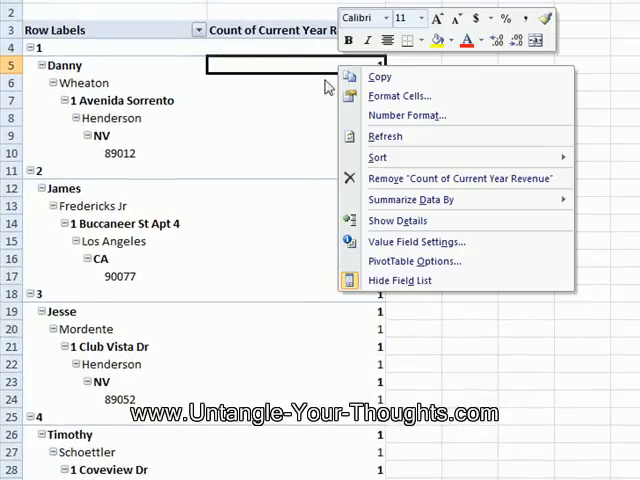
left_click(400, 266)
left_click(411, 128)
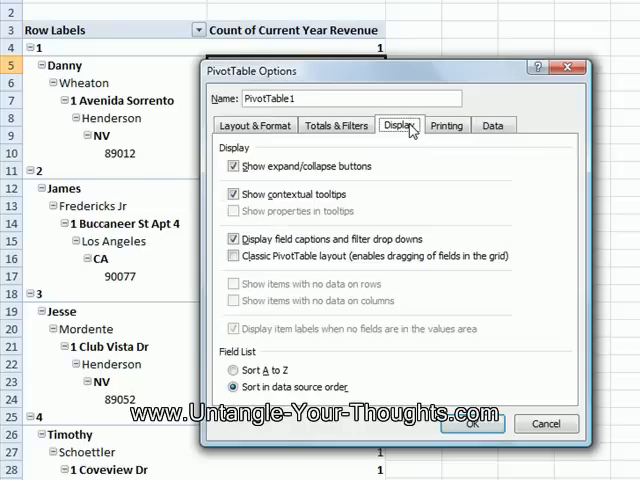
left_click(233, 256)
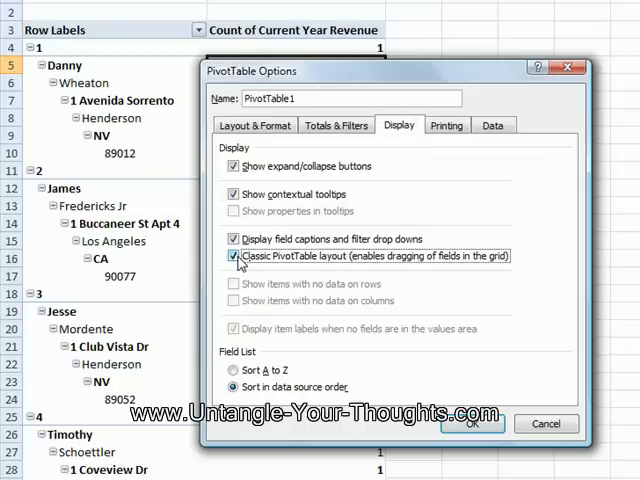
left_click(470, 423)
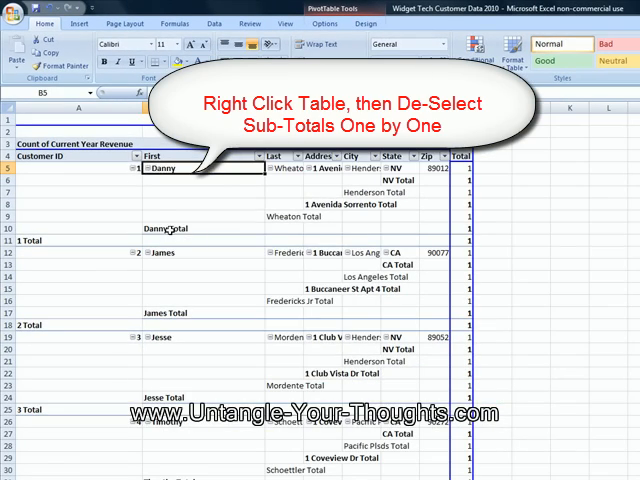
Turn off subtotals for First, Last, Address, City, State and Customer ID, leaving one row per customer
right_click(170, 230)
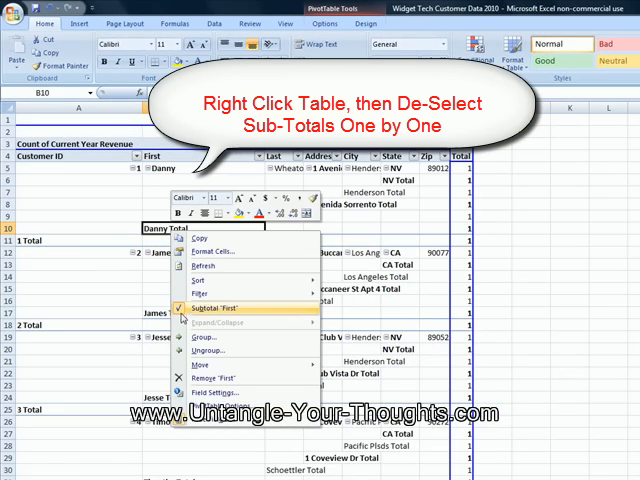
left_click(212, 308)
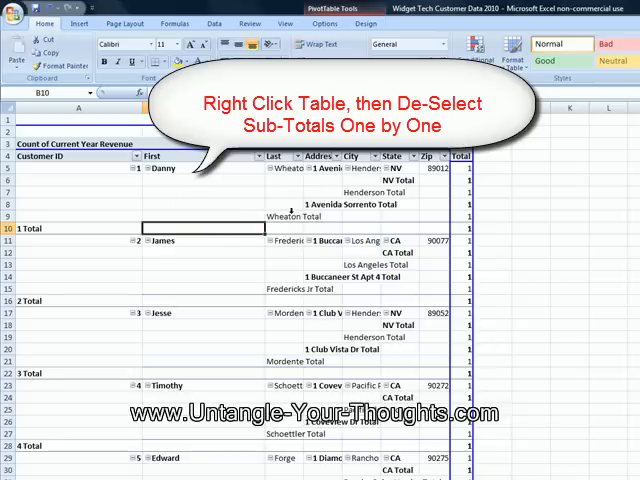
right_click(290, 217)
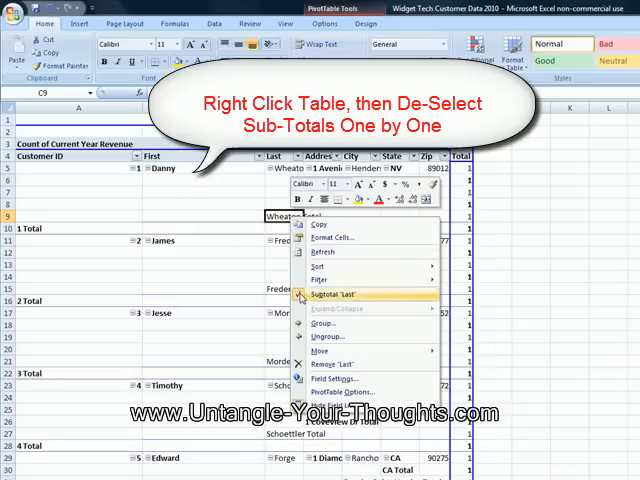
left_click(335, 287)
right_click(315, 204)
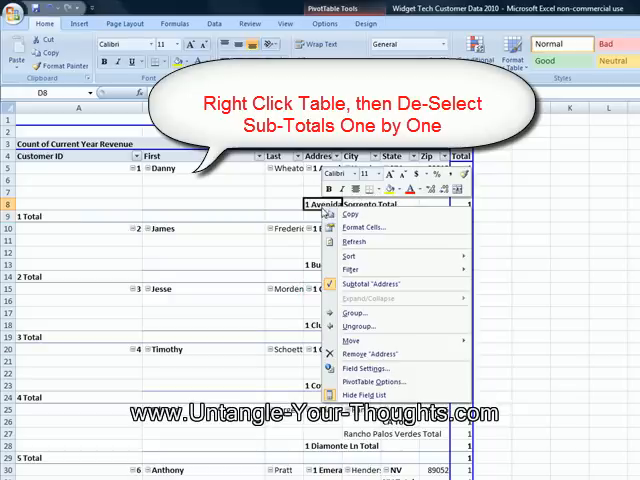
left_click(333, 287)
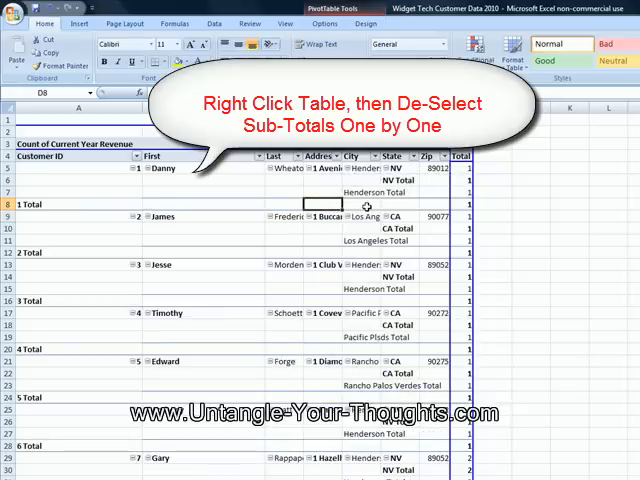
left_click(362, 192)
right_click(362, 192)
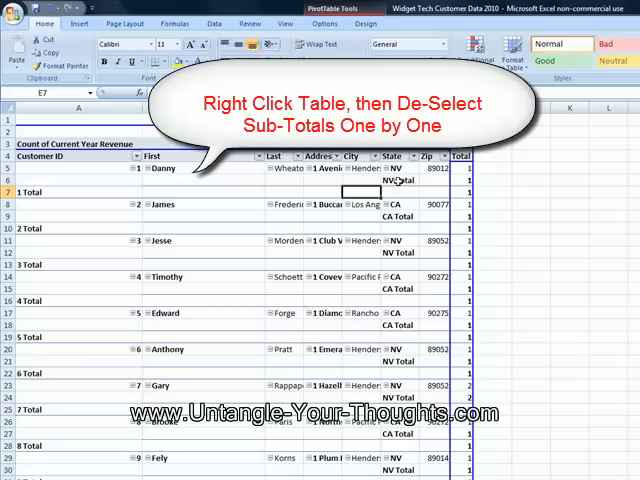
right_click(399, 181)
left_click(440, 258)
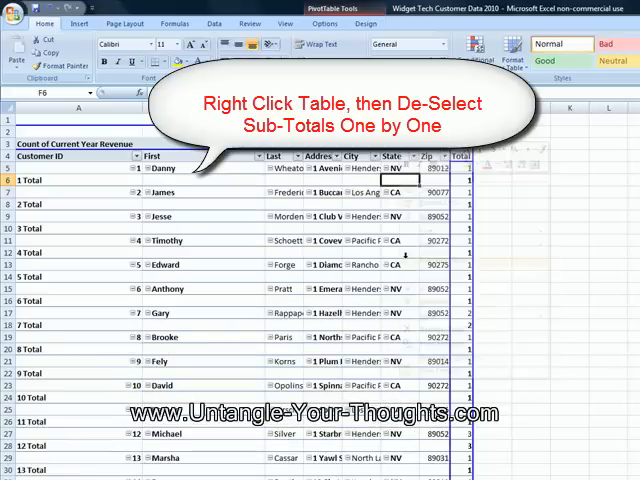
right_click(27, 181)
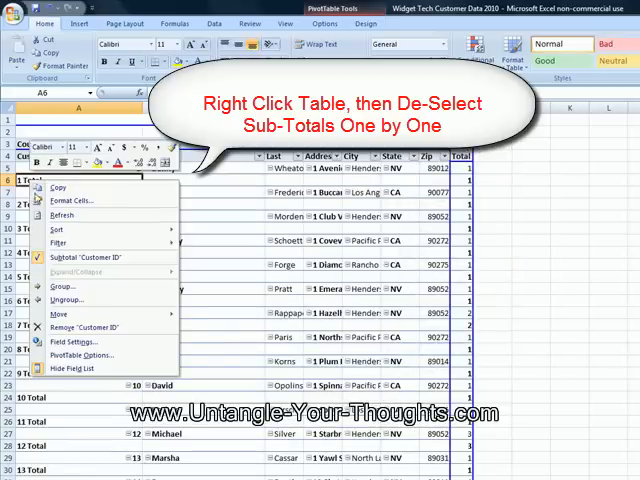
left_click(105, 258)
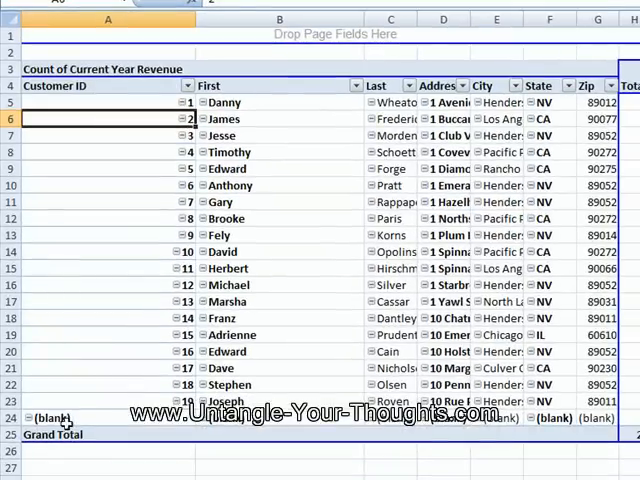
Filter out the (blank) Customer ID entry, leaving customers 1–19 with a Grand Total of 24
left_click(65, 420)
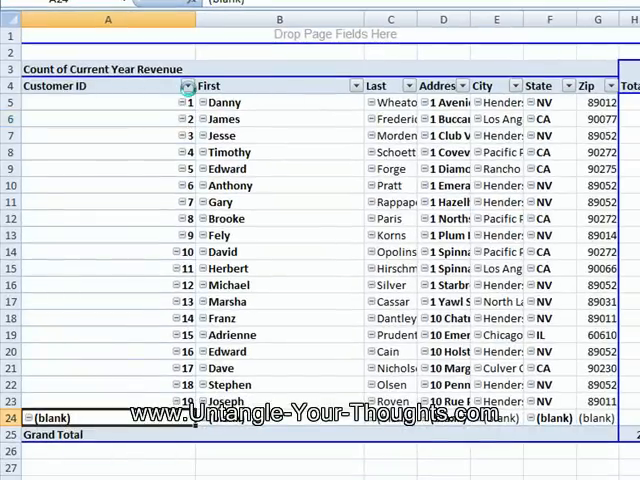
left_click(187, 86)
left_click_drag(181, 238, 181, 304)
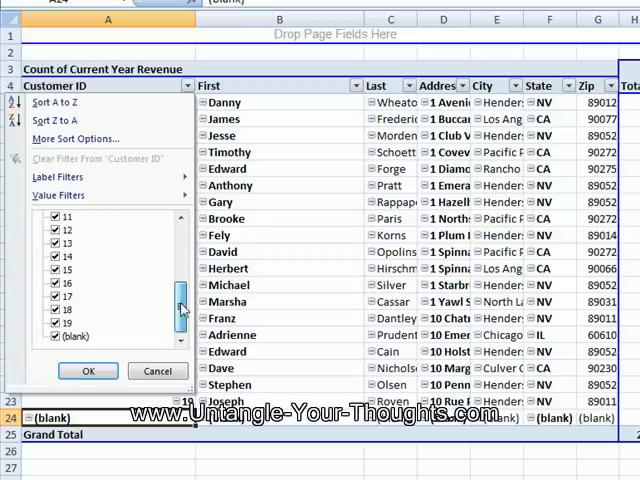
left_click(56, 336)
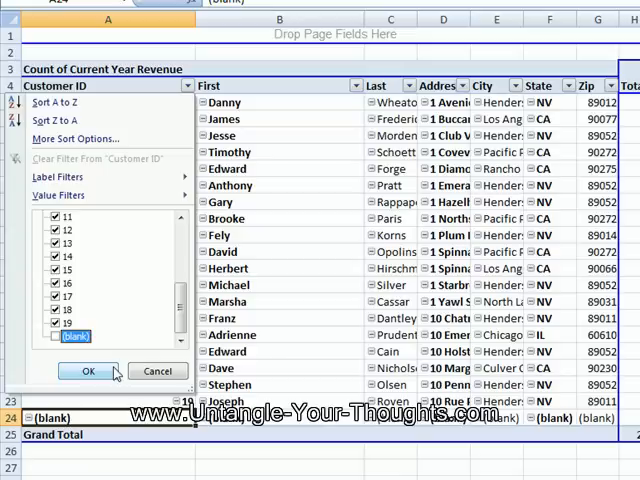
left_click(90, 372)
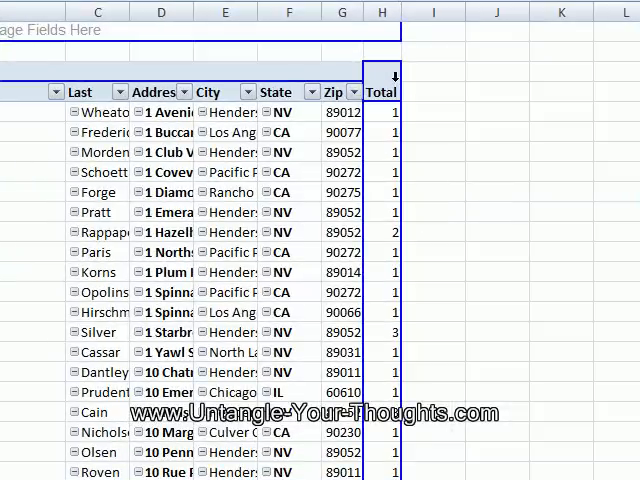
Summarize the Total column as Sum via Value Field Settings, giving customer 12 1447 and Grand Total 9026
right_click(390, 92)
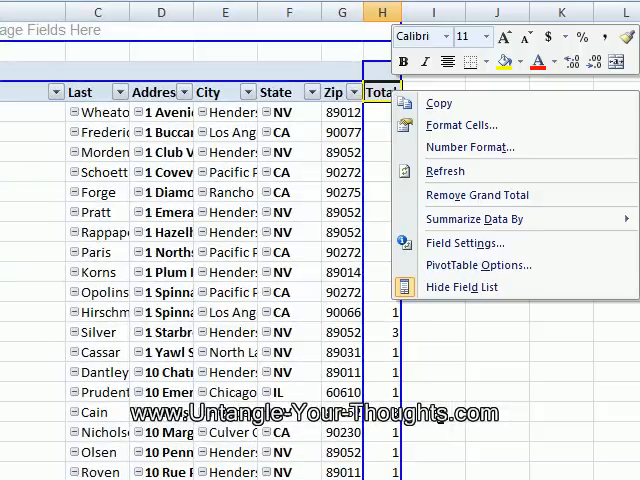
key("Escape")
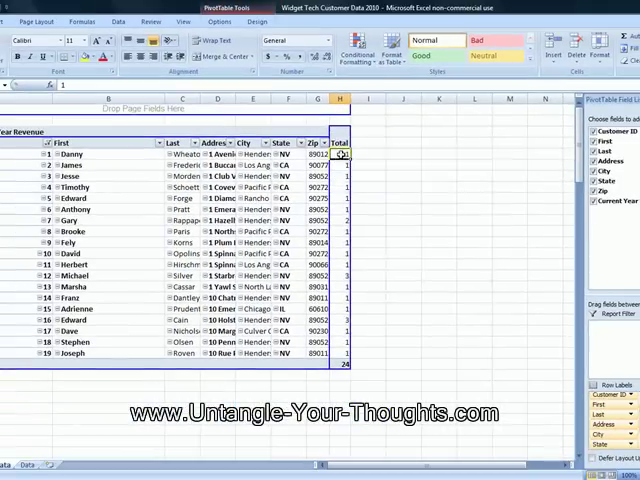
right_click(347, 152)
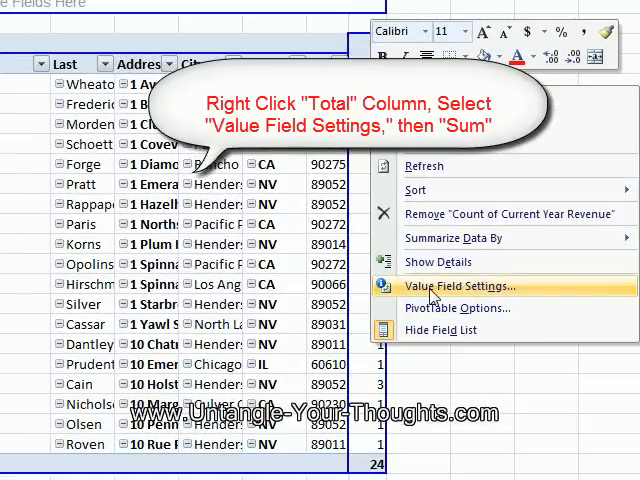
left_click(436, 289)
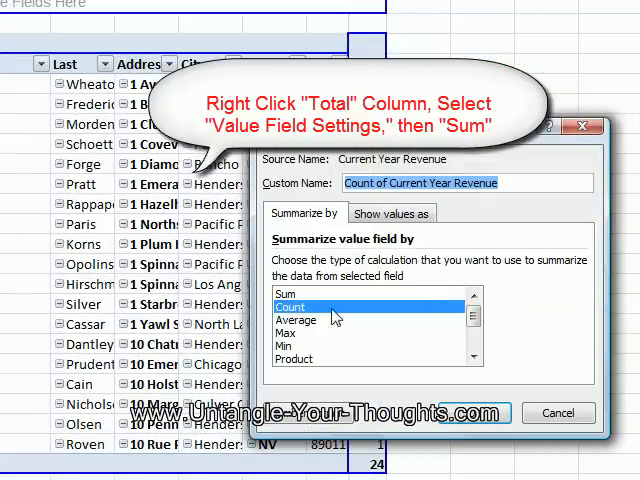
left_click(290, 295)
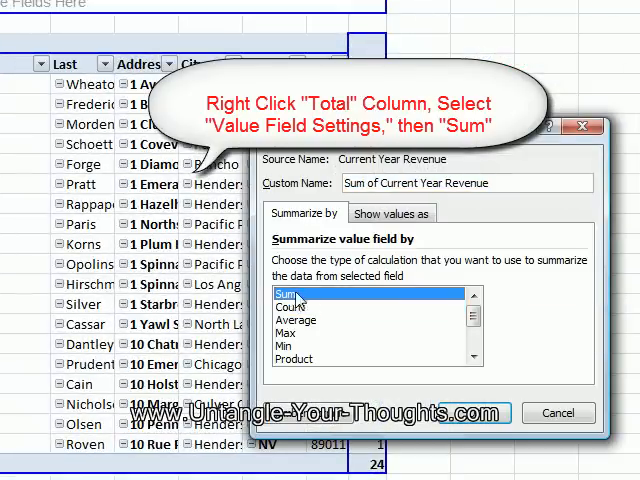
left_click(477, 414)
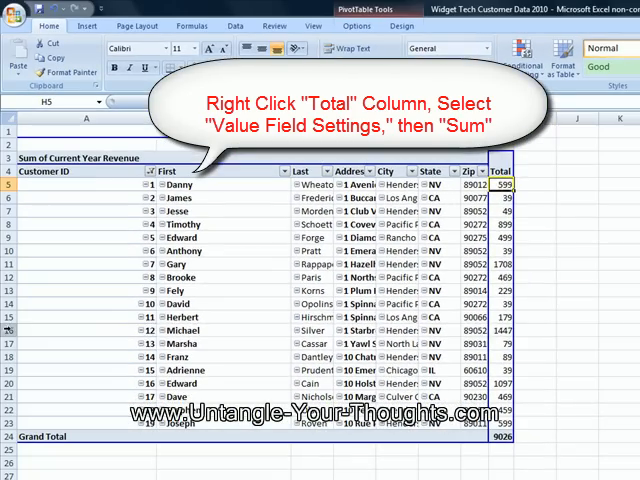
left_click(104, 330)
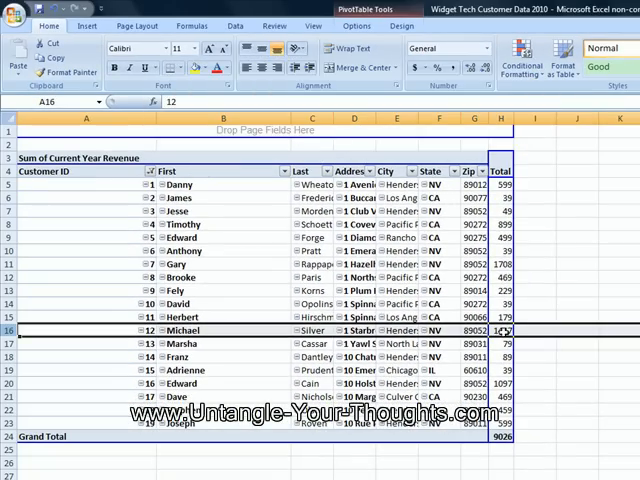
left_click(503, 331)
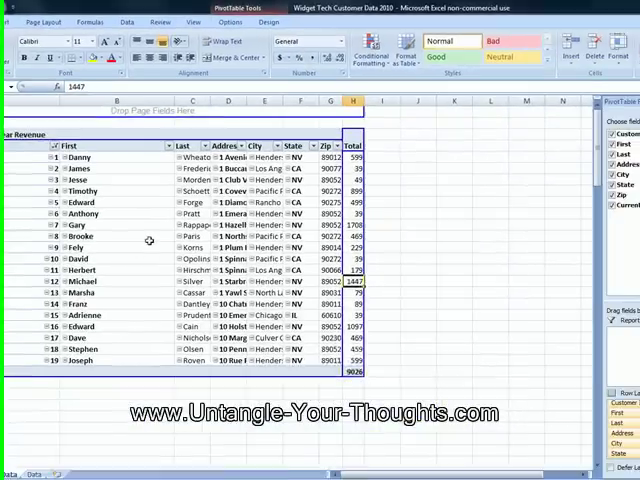
Copy the pivot table and Paste Special as values over itself, leaving a static customer list
left_click(141, 234)
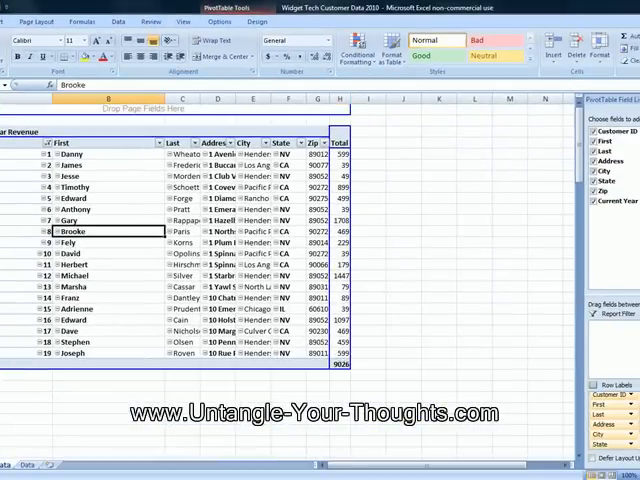
left_click(450, 250)
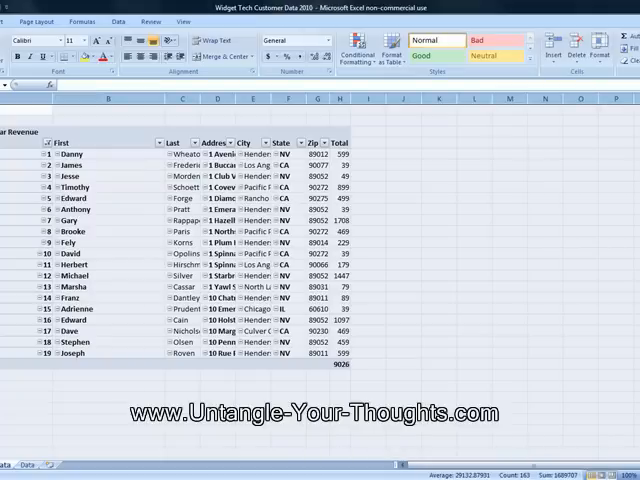
key("ctrl+c")
right_click(240, 190)
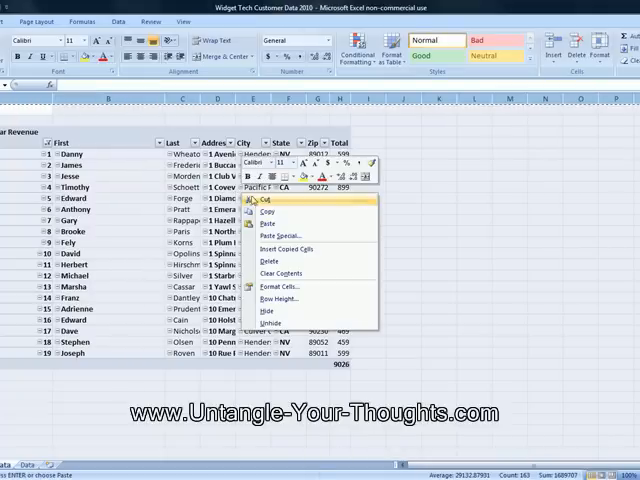
left_click(308, 240)
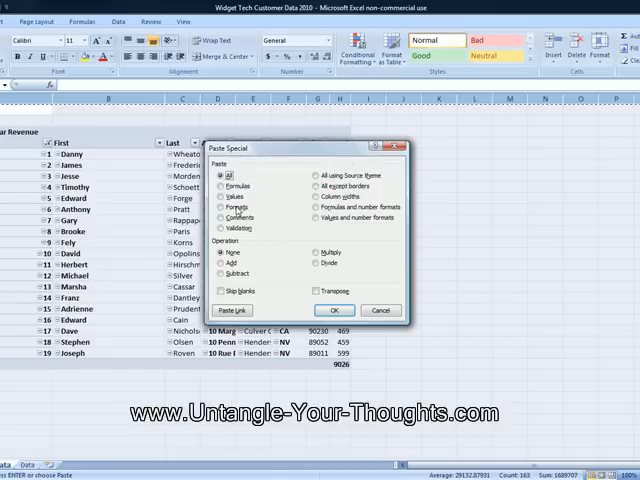
left_click(234, 196)
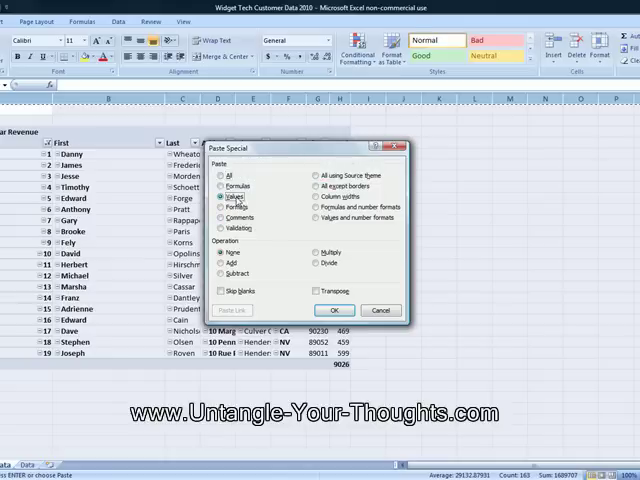
left_click(335, 311)
left_click(478, 288)
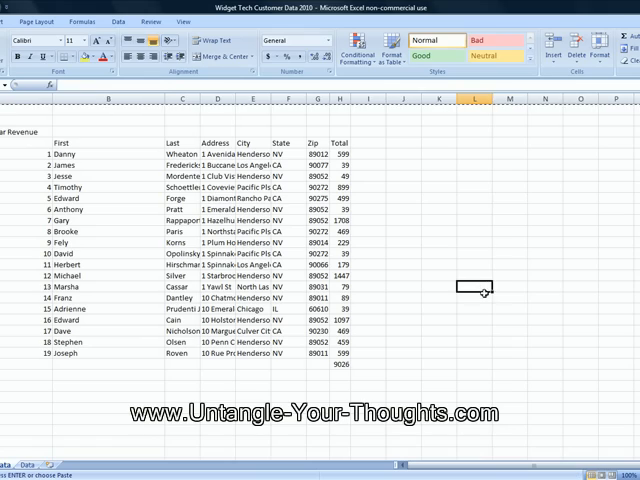
Delete rows 1–3 so the headers sit in row 1, and drop the Grand Total row
key("ctrl+Home")
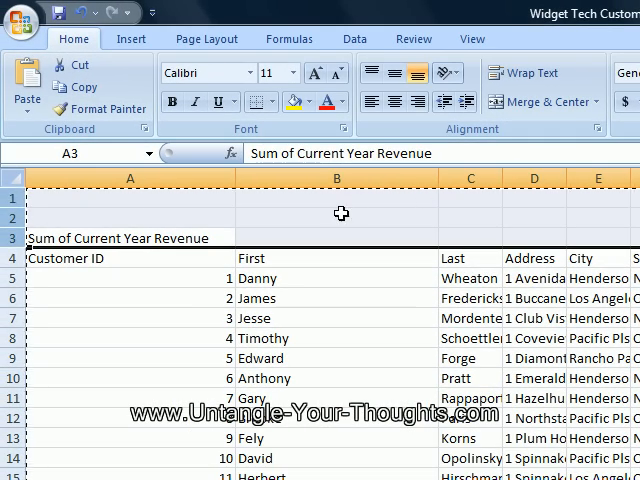
left_click_drag(6, 196, 7, 234)
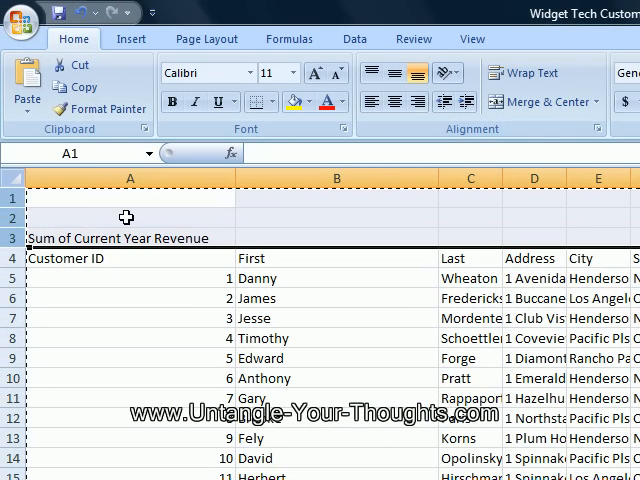
right_click(126, 217)
left_click(180, 340)
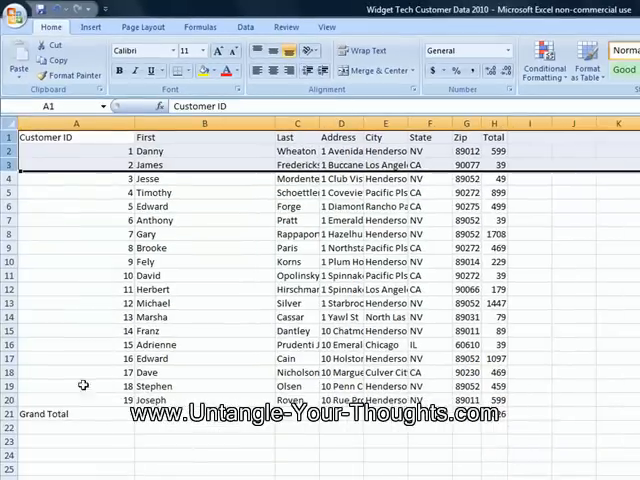
left_click_drag(9, 413, 10, 432)
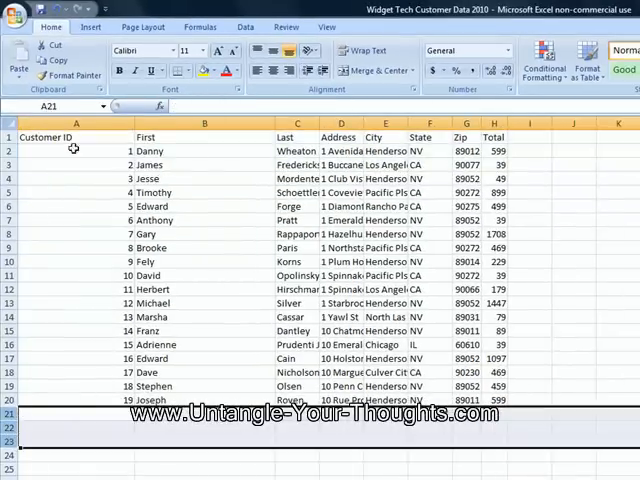
Autofit columns A:H to their contents and centre the Customer IDs in column A
left_click_drag(75, 123, 493, 123)
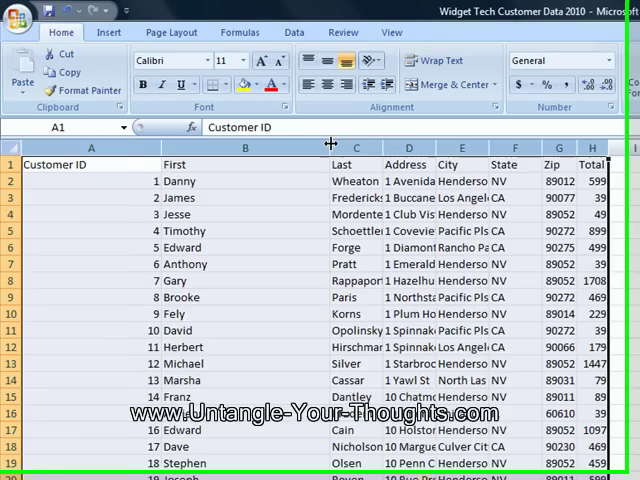
double_click(276, 121)
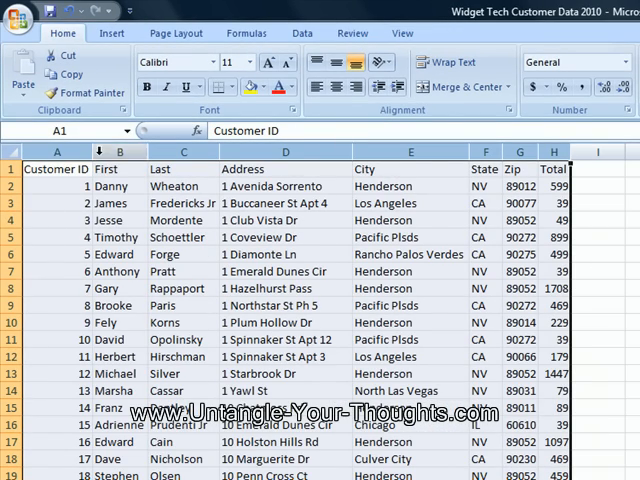
left_click(57, 152)
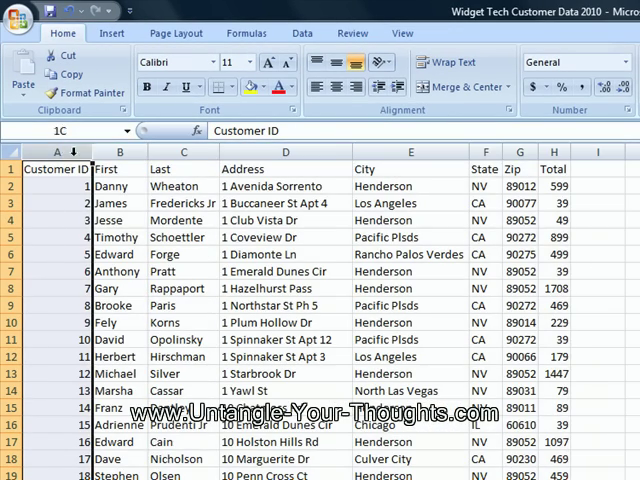
left_click(336, 87)
left_click(271, 372)
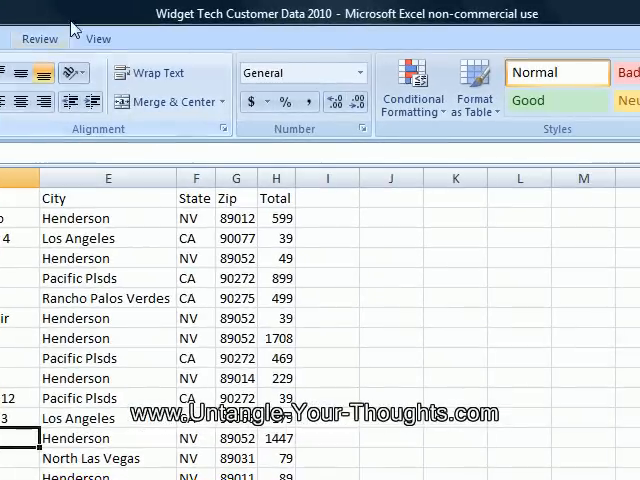
Freeze the top header row, then select the Total values from H2 down to check they sum to 9026
left_click(98, 39)
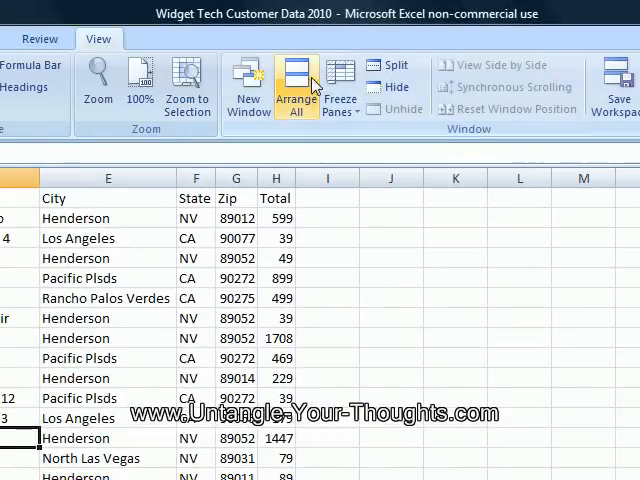
left_click(340, 100)
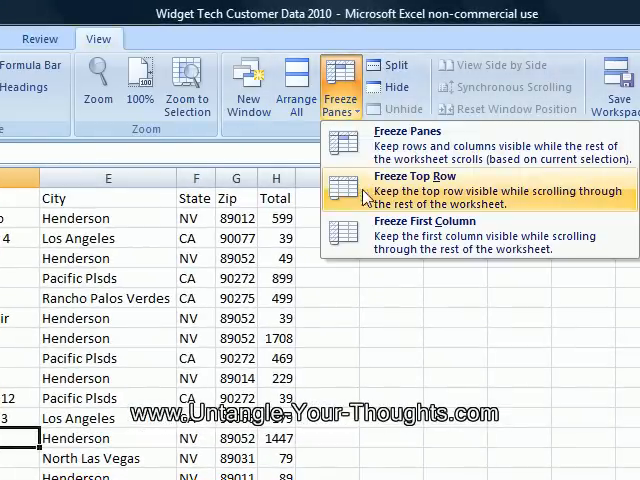
left_click(372, 188)
scroll(408, 290, "down", 5)
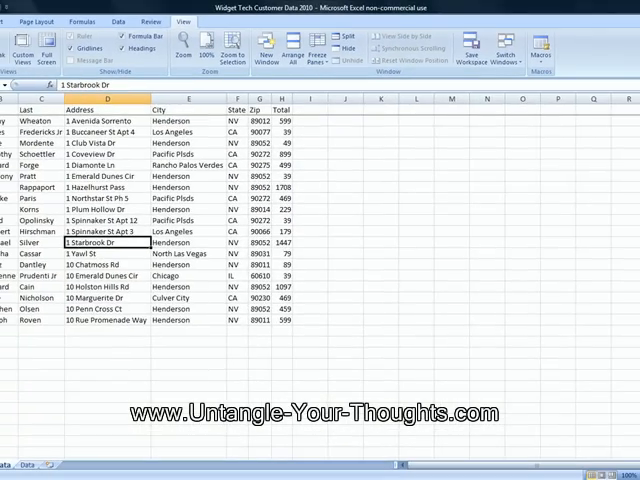
scroll(291, 176, "down", 3)
scroll(291, 176, "up", 3)
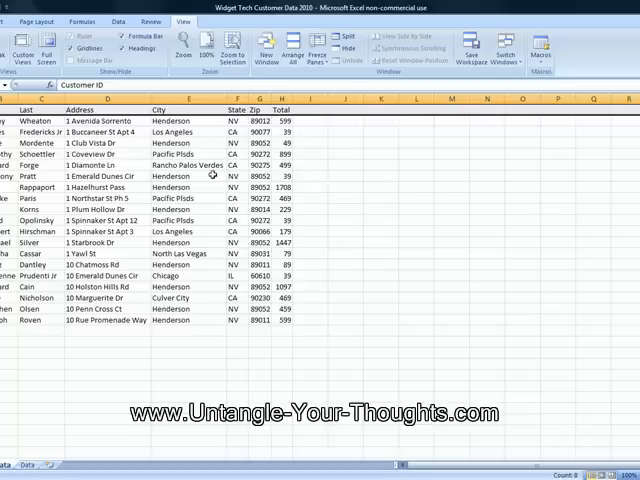
left_click(285, 121)
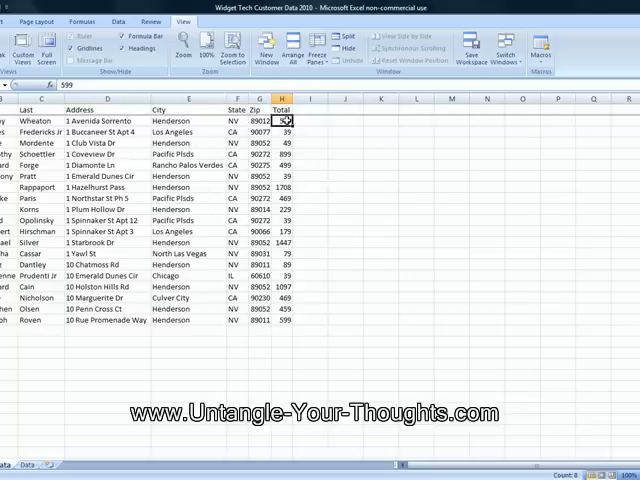
mouse_move(285, 121)
left_mouse_down()
mouse_move(296, 323)
mouse_move(286, 321)
left_mouse_up()
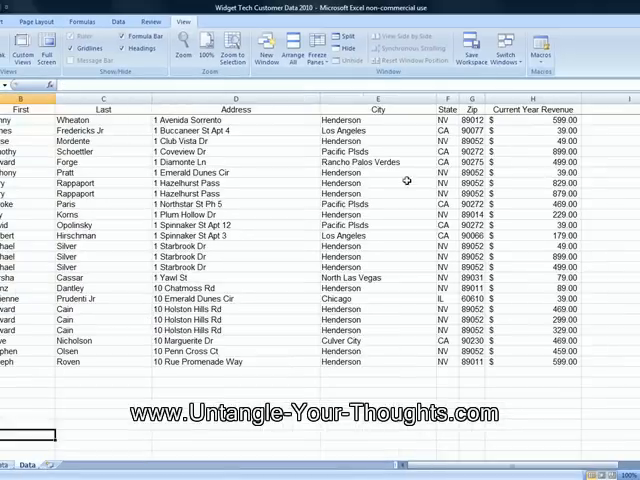
Format column H totals on the deduplicated sheet as Accounting dollar currency with two decimals
left_click(534, 99)
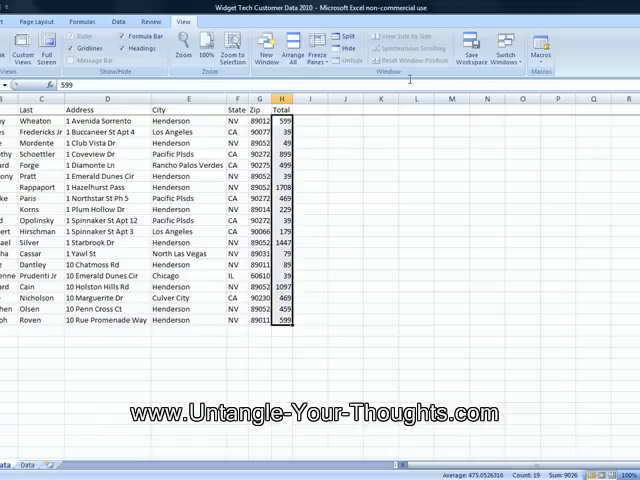
left_click(281, 98)
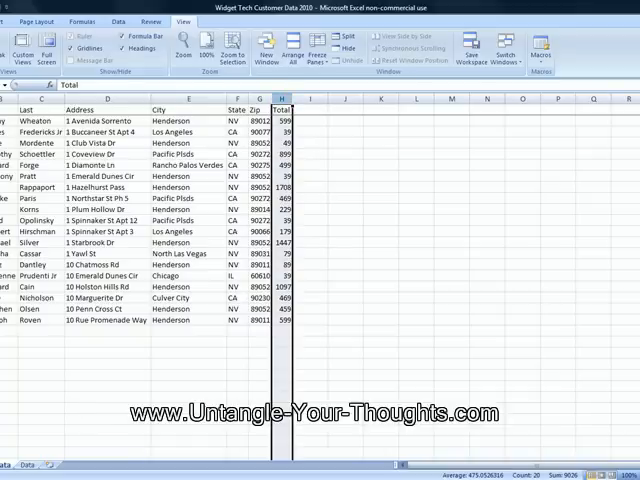
left_click(8, 21)
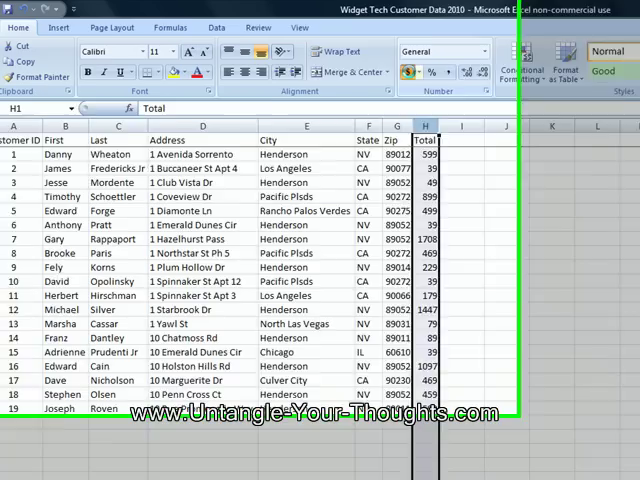
left_click(267, 56)
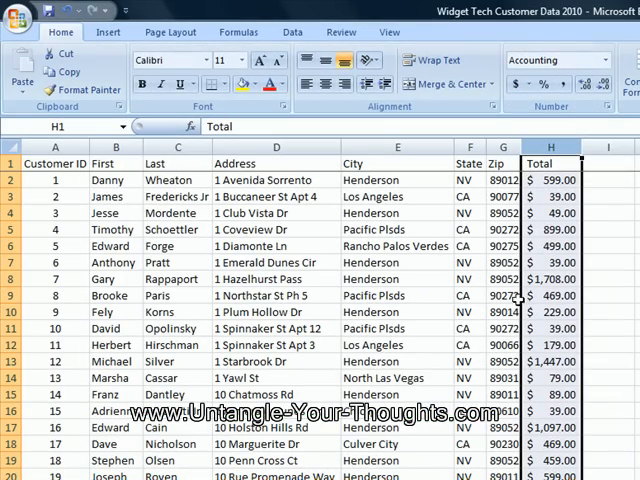
left_click(14, 344)
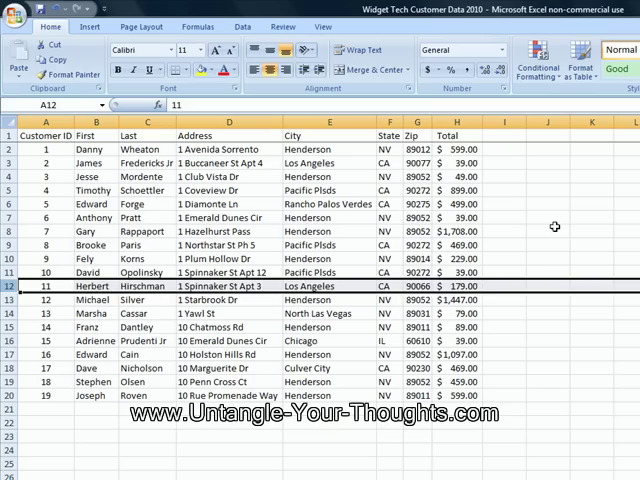
left_click(555, 227)
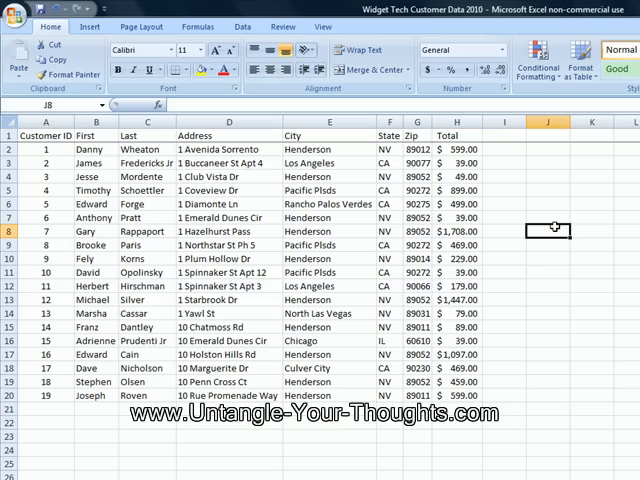